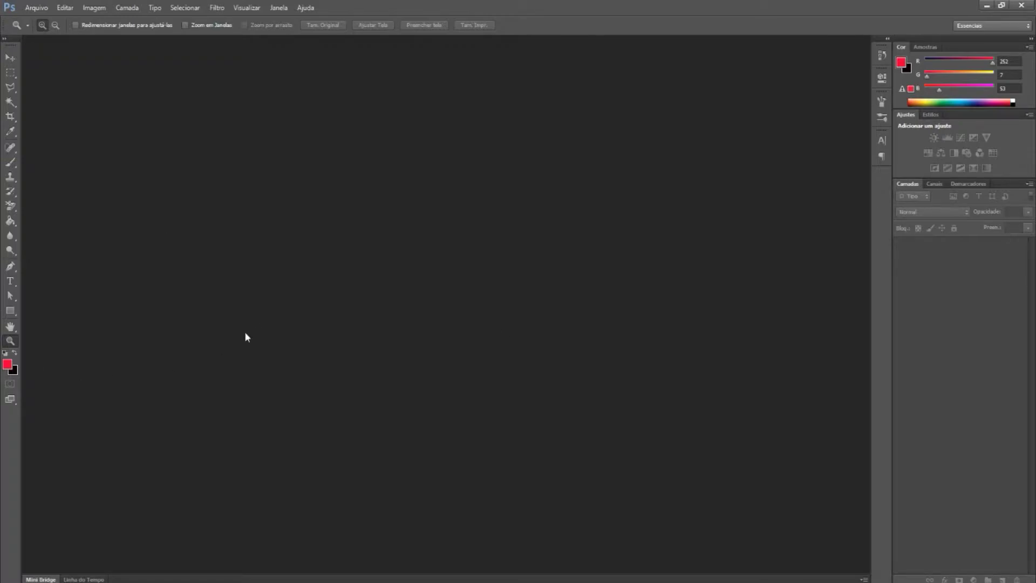
Open the Abrir dialog and scroll down through the AA - Miniatura folder thumbnails.
click(35, 8)
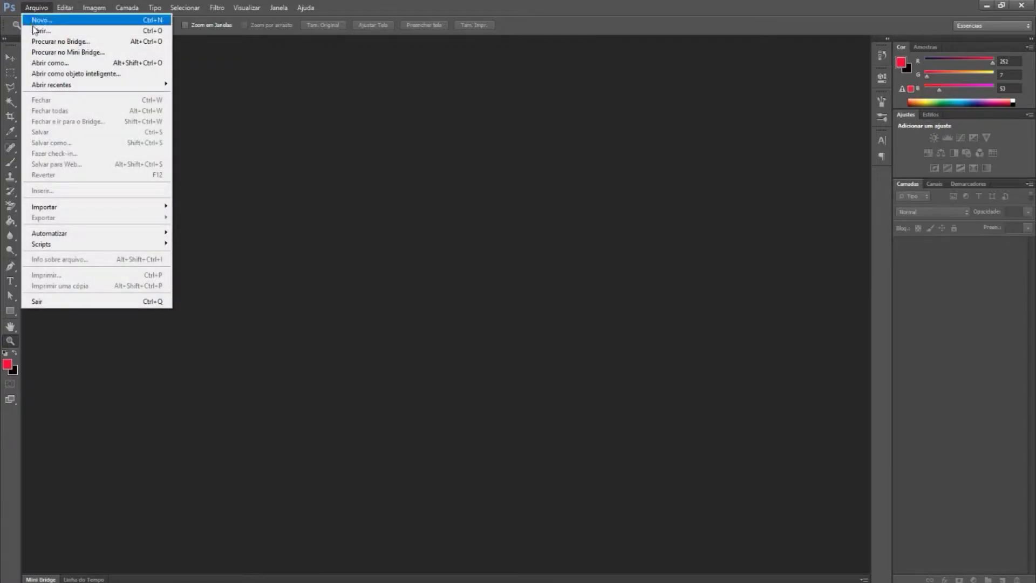
click(60, 31)
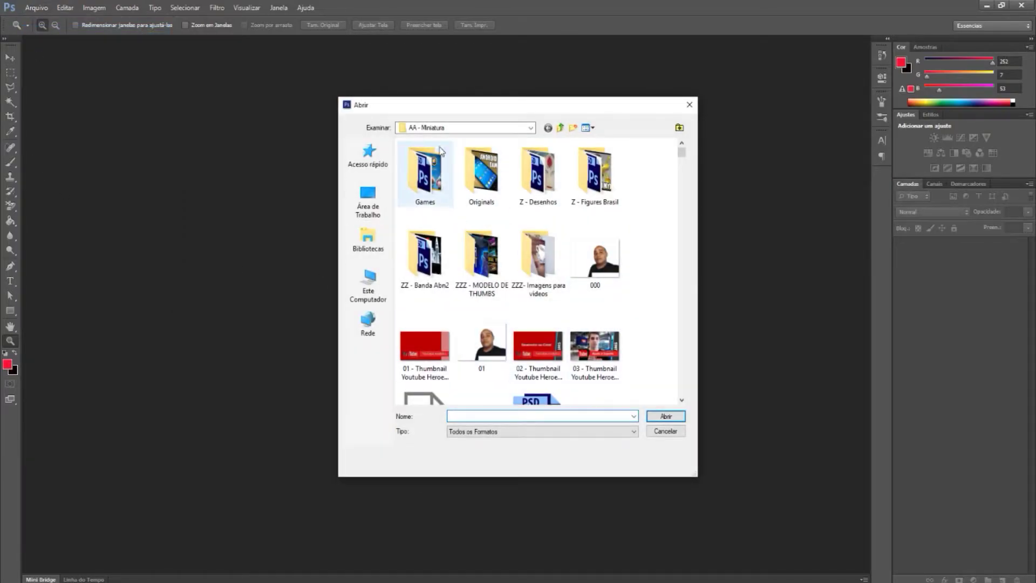
scroll(485, 215, down, 5)
scroll(513, 232, down, 5)
scroll(529, 244, down, 5)
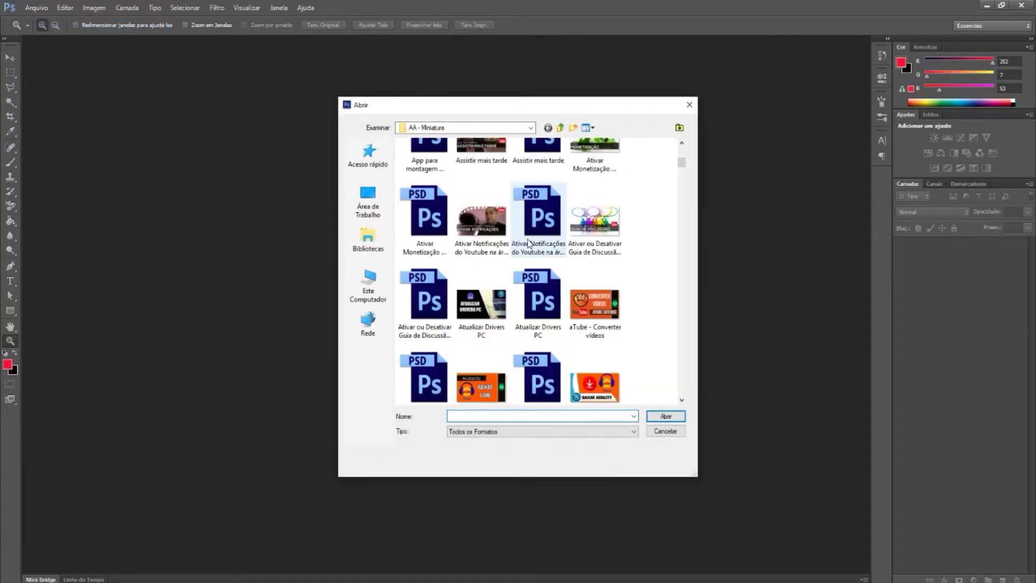
scroll(529, 244, down, 5)
scroll(529, 244, down, 5)
scroll(594, 253, down, 5)
scroll(662, 265, down, 5)
scroll(661, 264, down, 5)
scroll(660, 263, down, 5)
scroll(659, 263, down, 5)
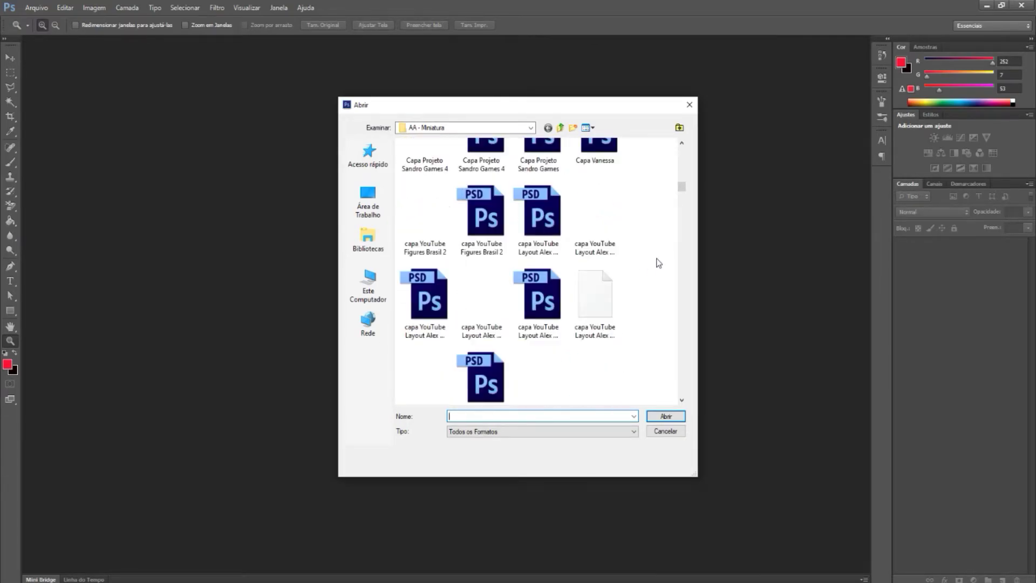
scroll(658, 262, down, 5)
scroll(659, 263, down, 5)
scroll(658, 263, down, 5)
scroll(658, 263, down, 5)
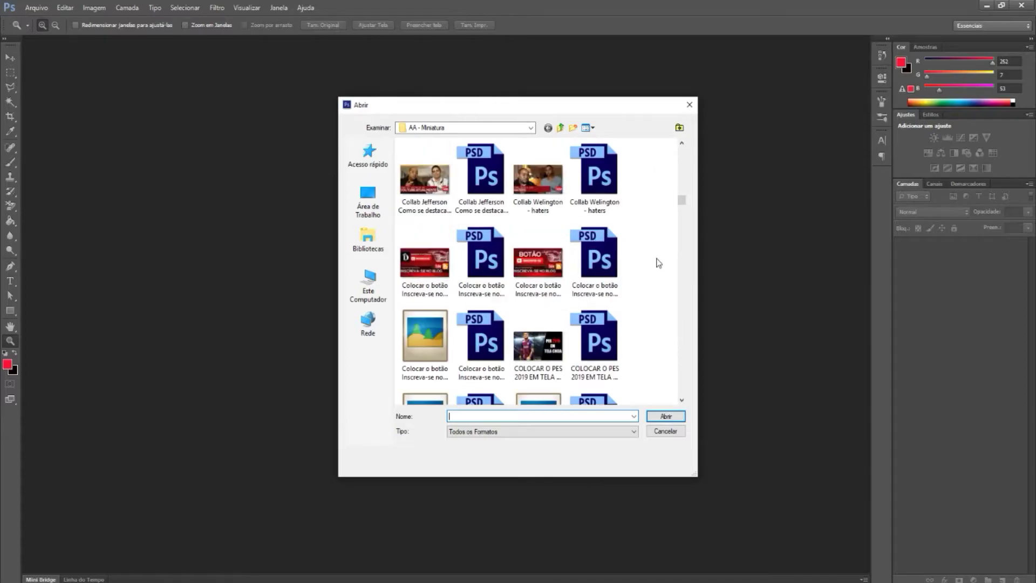
scroll(658, 228, down, 5)
scroll(658, 229, down, 5)
scroll(673, 222, down, 5)
scroll(681, 303, down, 5)
scroll(680, 389, down, 5)
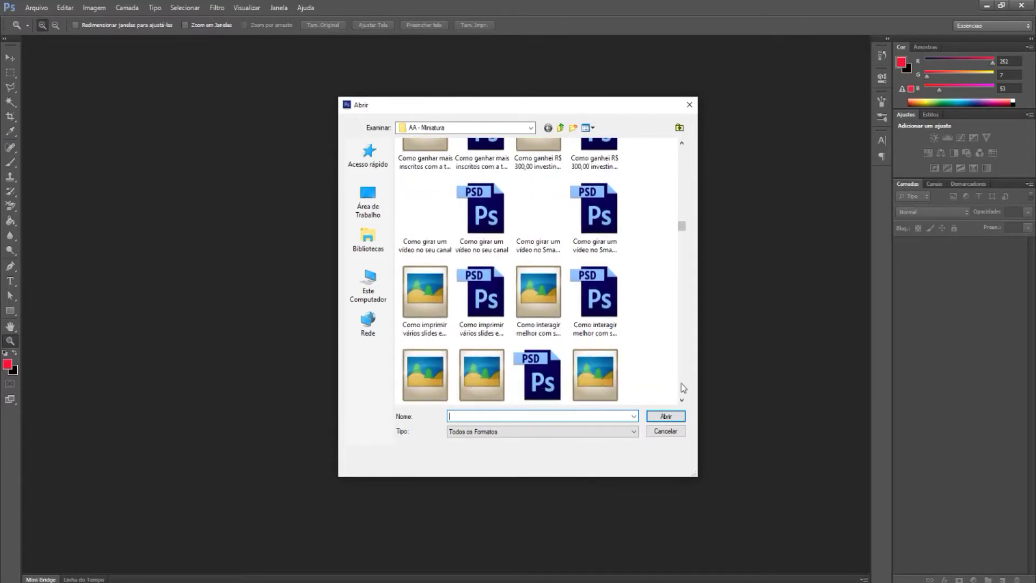
Locate and open the 'Unboxing Zenfone 3' image from the folder.
mouse_move(682, 232)
mouse_down()
mouse_move(676, 379)
mouse_move(678, 352)
mouse_up()
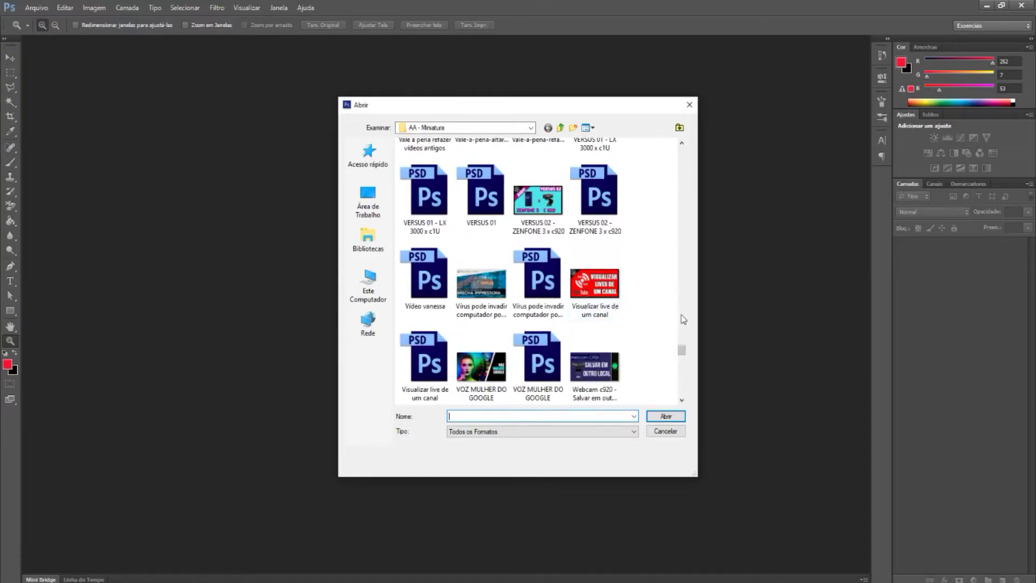
scroll(672, 304, up, 3)
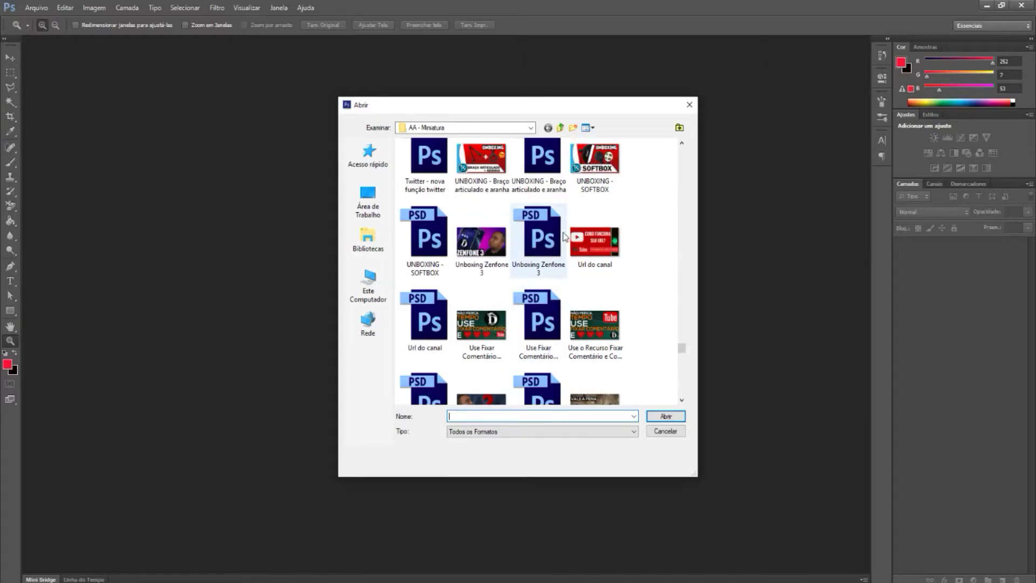
double_click(473, 235)
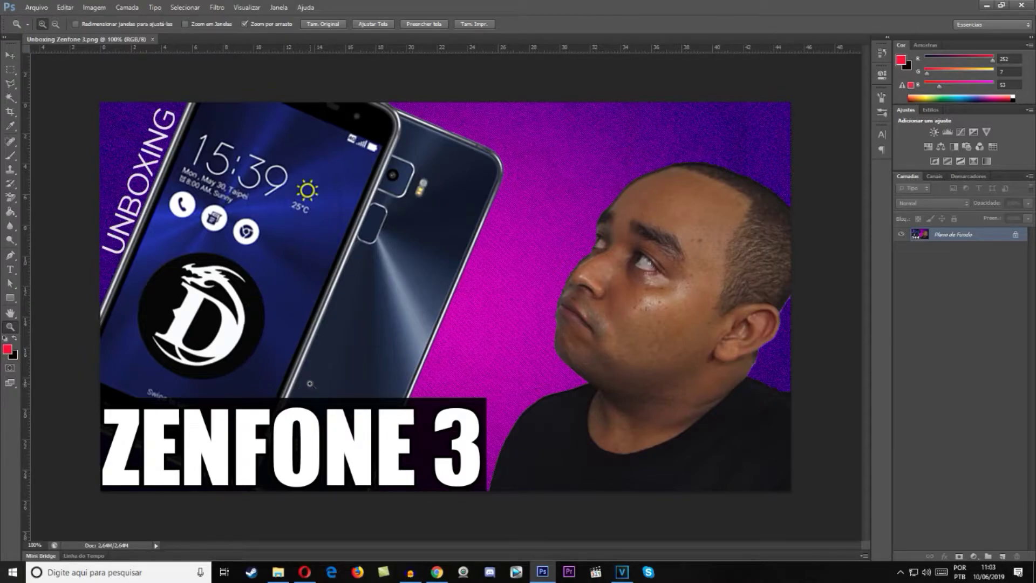
Switch to File Explorer showing the Downloads folder.
click(278, 571)
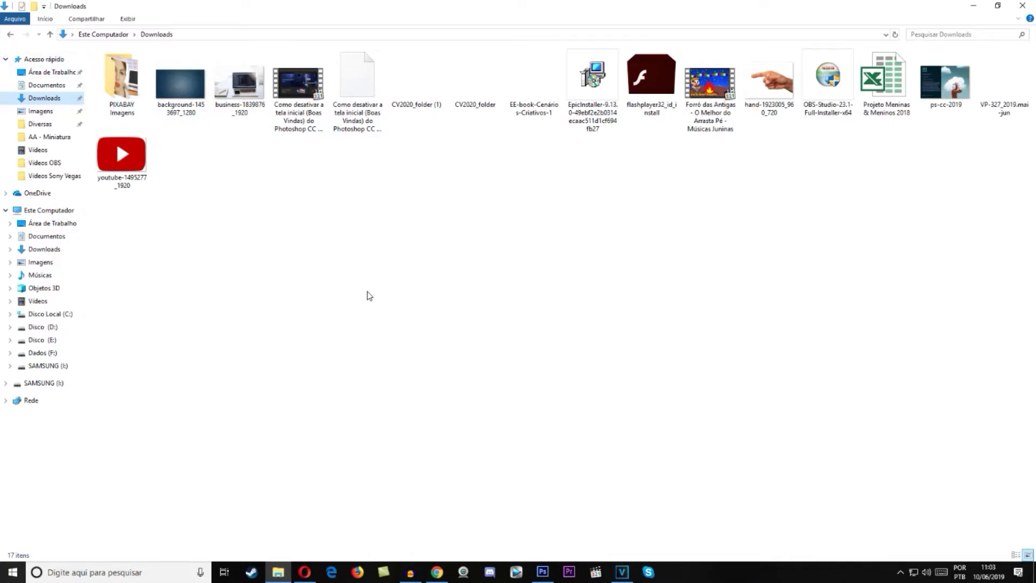
Drag laptop-849801_1920 from the PIXABAY Imagens folder into the Photoshop document.
double_click(122, 68)
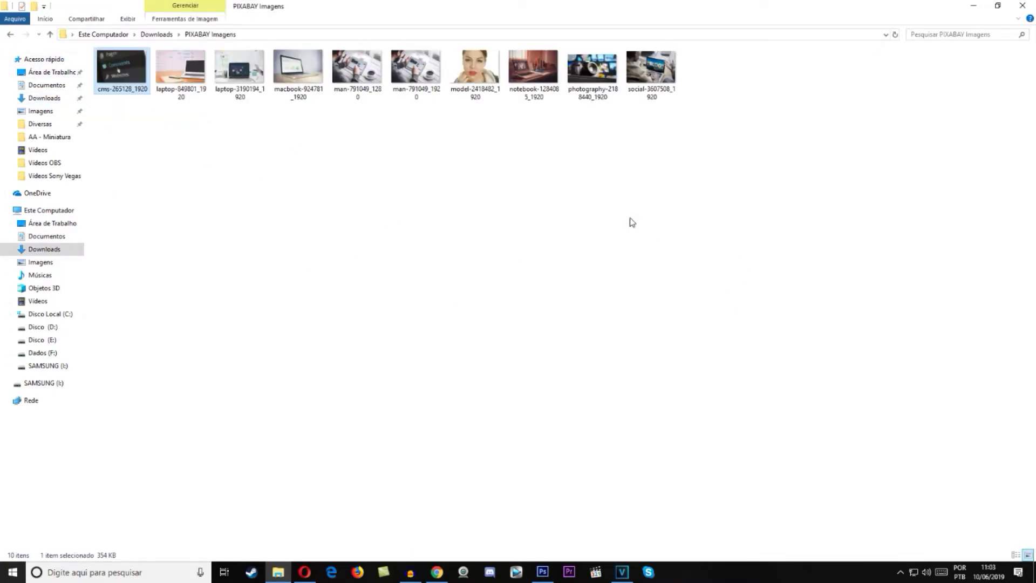
mouse_move(180, 70)
mouse_down()
mouse_move(218, 183)
mouse_move(544, 529)
mouse_up()
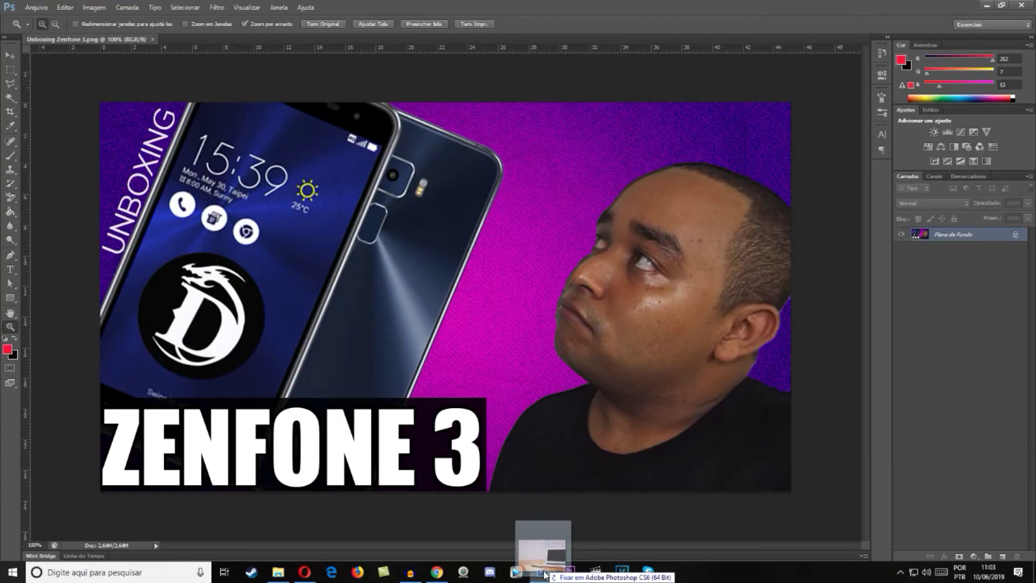
mouse_move(544, 529)
mouse_down()
mouse_move(547, 482)
mouse_move(720, 384)
mouse_up()
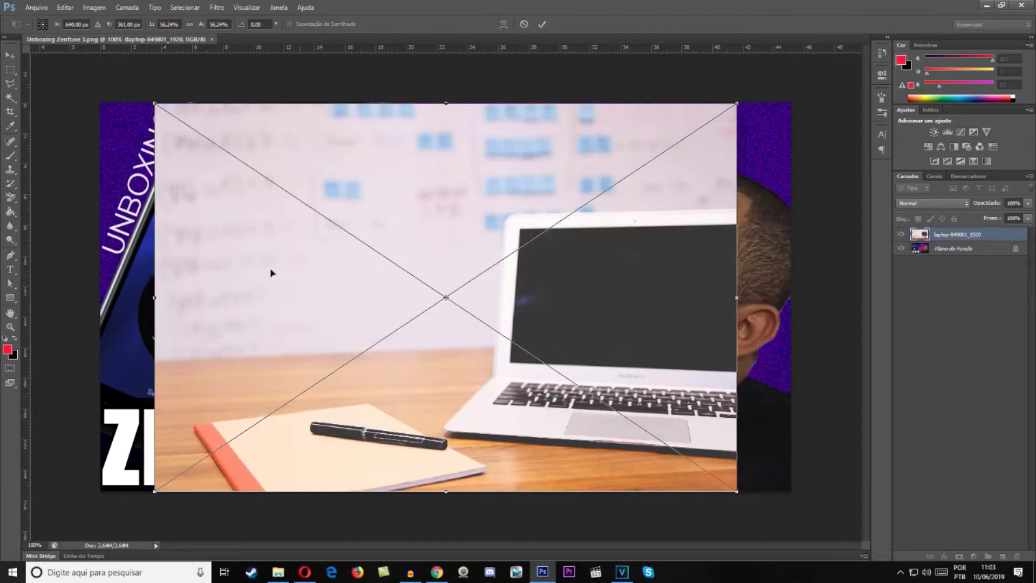
Cancel the placed laptop photo and close the Unboxing Zenfone 3 document.
mouse_move(359, 197)
mouse_down()
mouse_move(442, 197)
mouse_move(326, 172)
mouse_move(304, 179)
mouse_up()
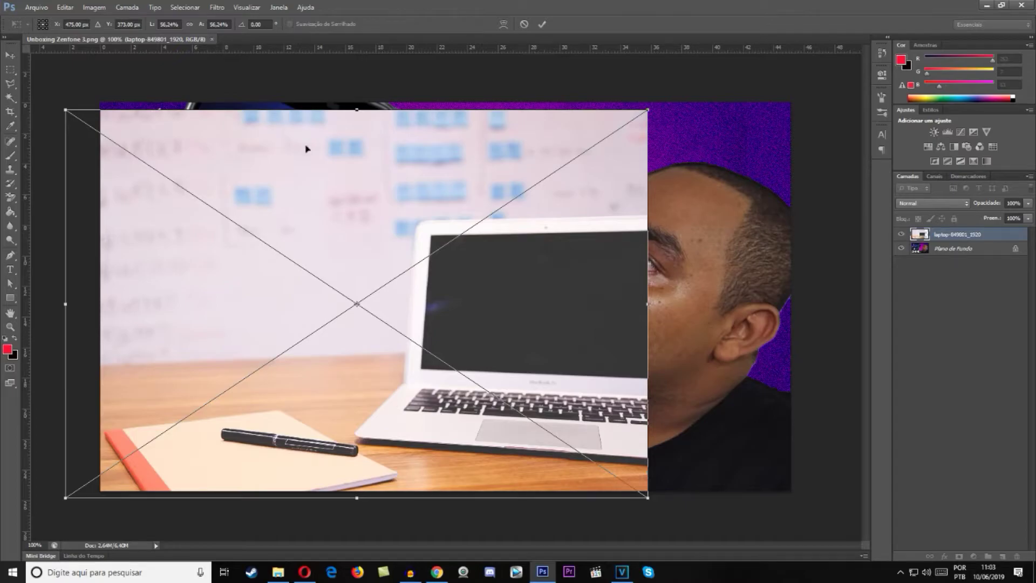
key(Escape)
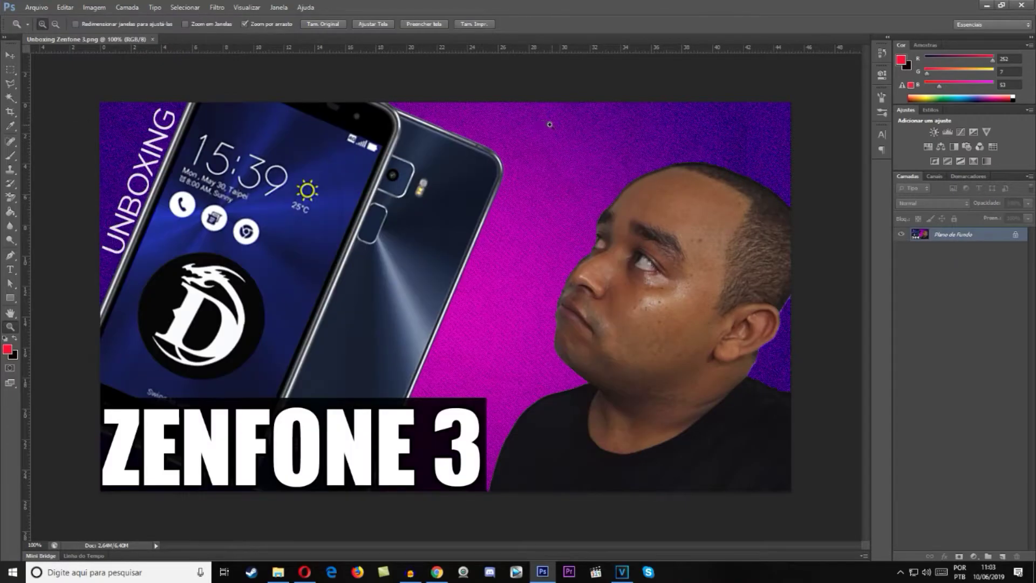
click(153, 40)
key(alt+Tab)
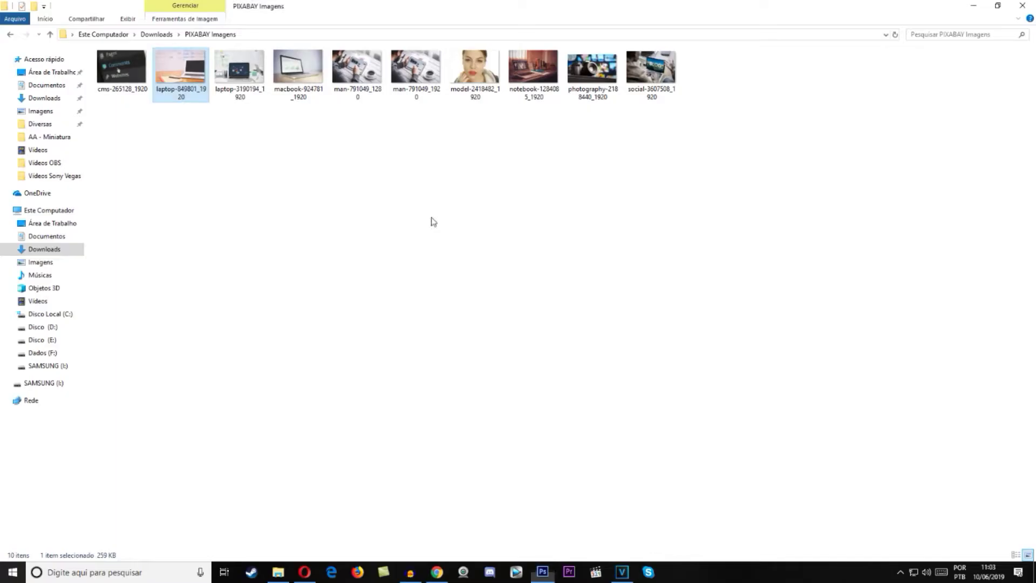
Open laptop-849801_1920.jpg as its own Photoshop document and zoom out.
drag(190, 90, 568, 374)
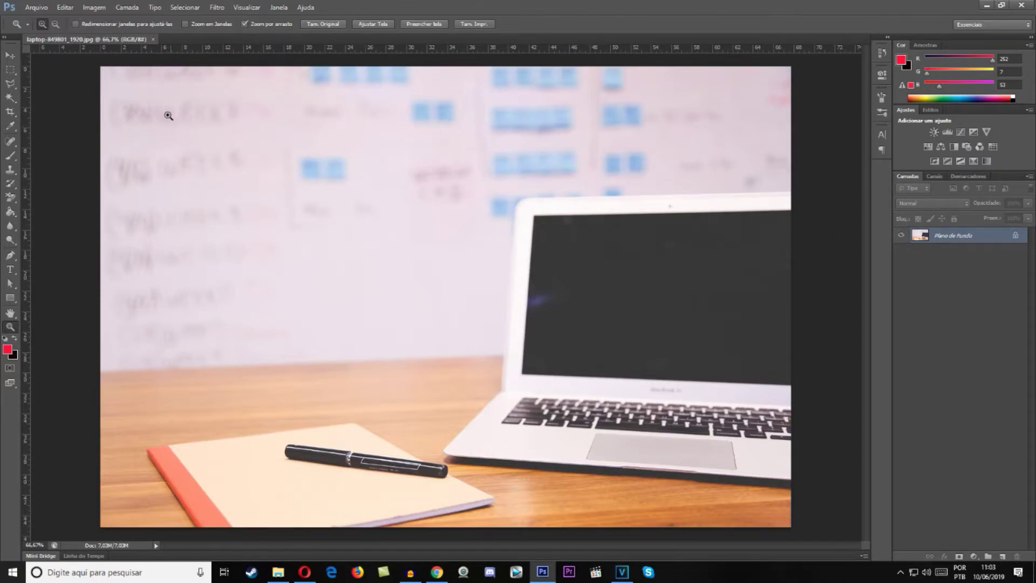
alt+click(680, 265)
Crop the laptop photo to a 16:9, 1280×720 frame around the laptop.
drag(680, 265, 716, 305)
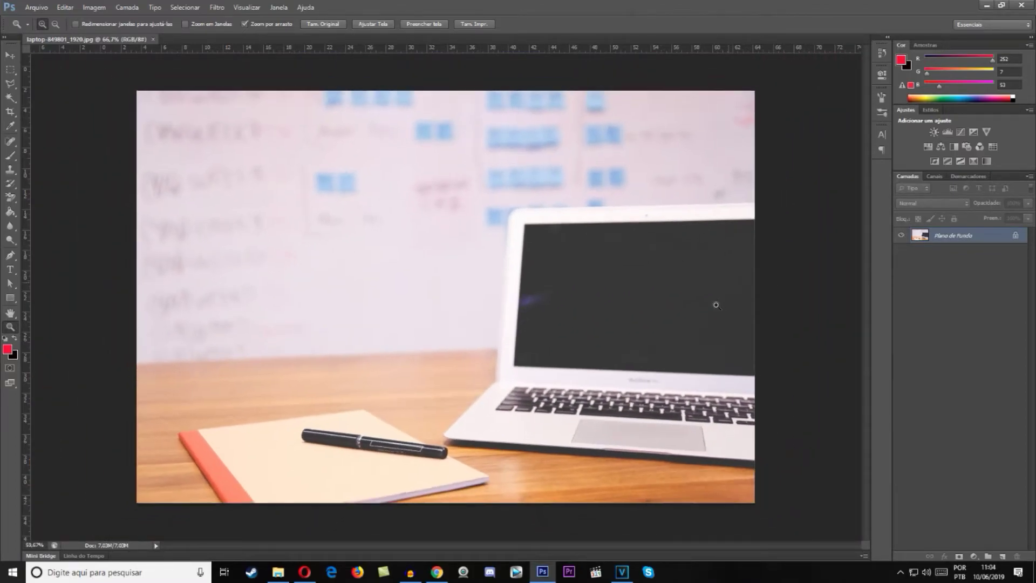
key(v)
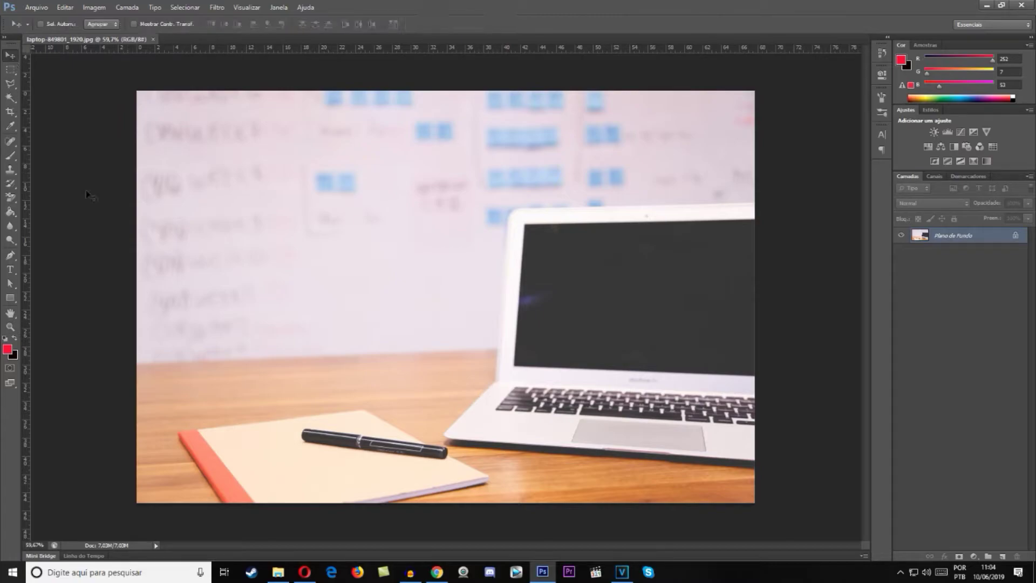
click(10, 113)
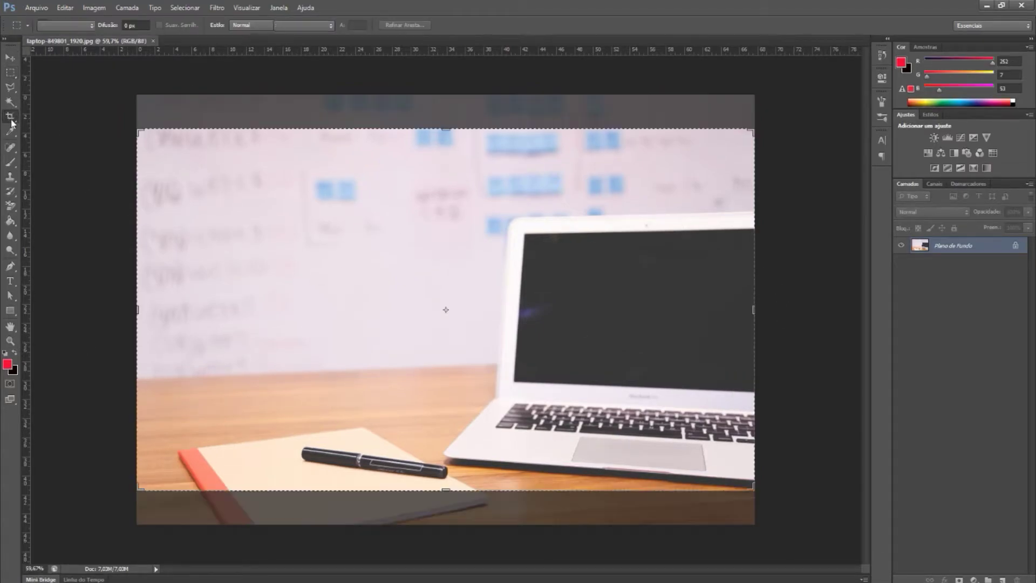
drag(153, 130, 799, 531)
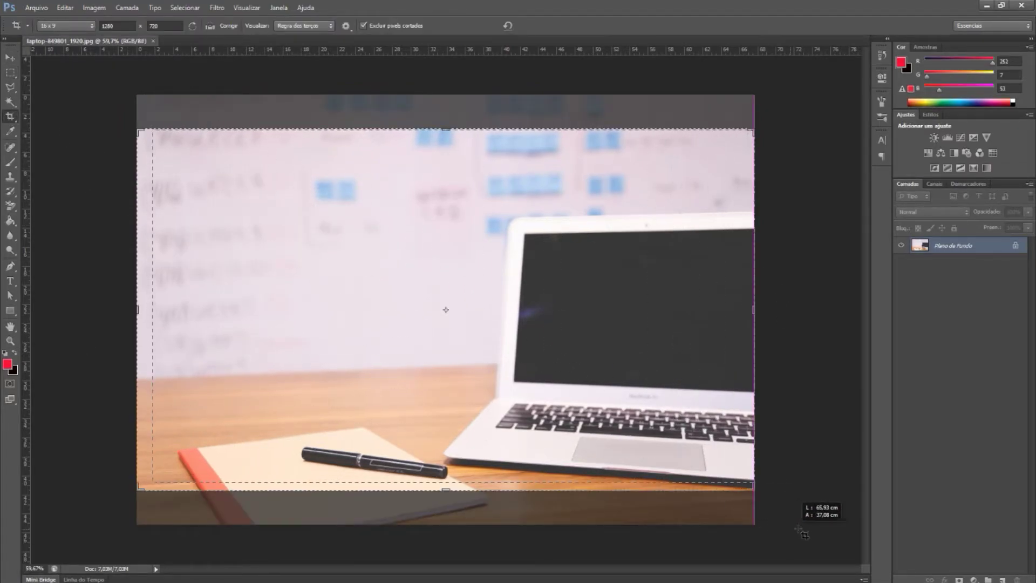
drag(799, 532, 185, 198)
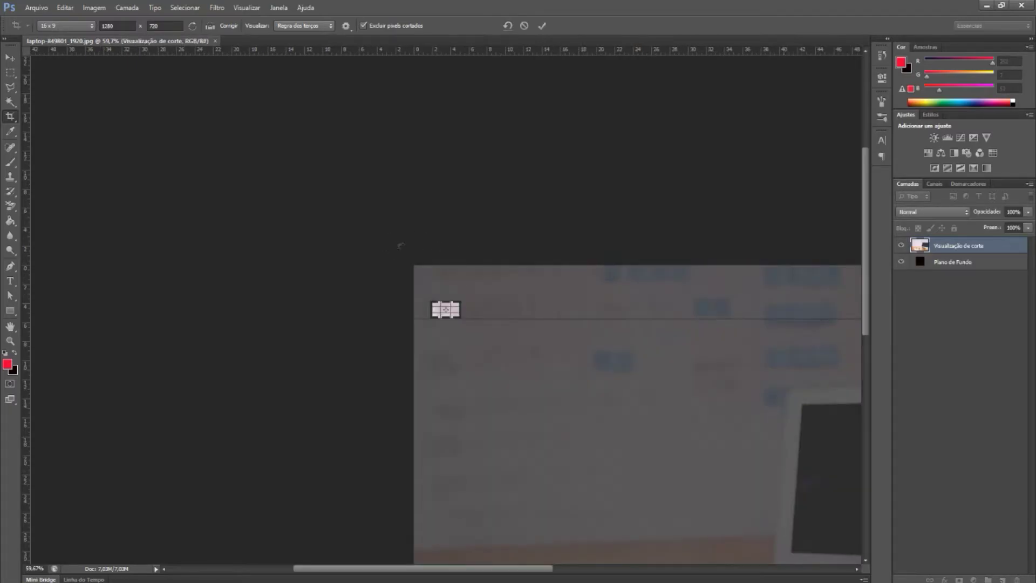
key(Escape)
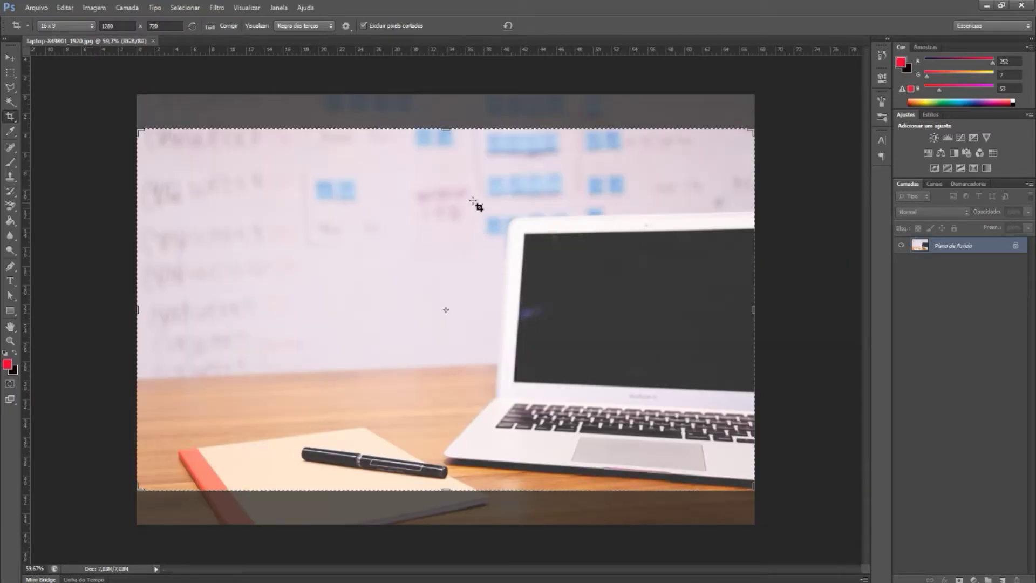
mouse_move(138, 133)
mouse_down()
mouse_move(216, 171)
mouse_move(206, 173)
mouse_up()
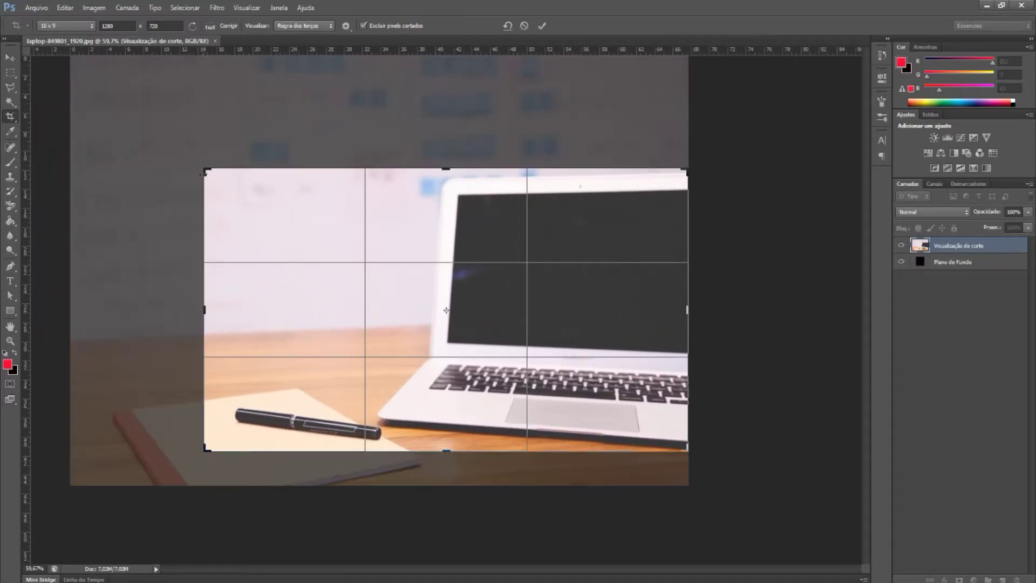
key(Return)
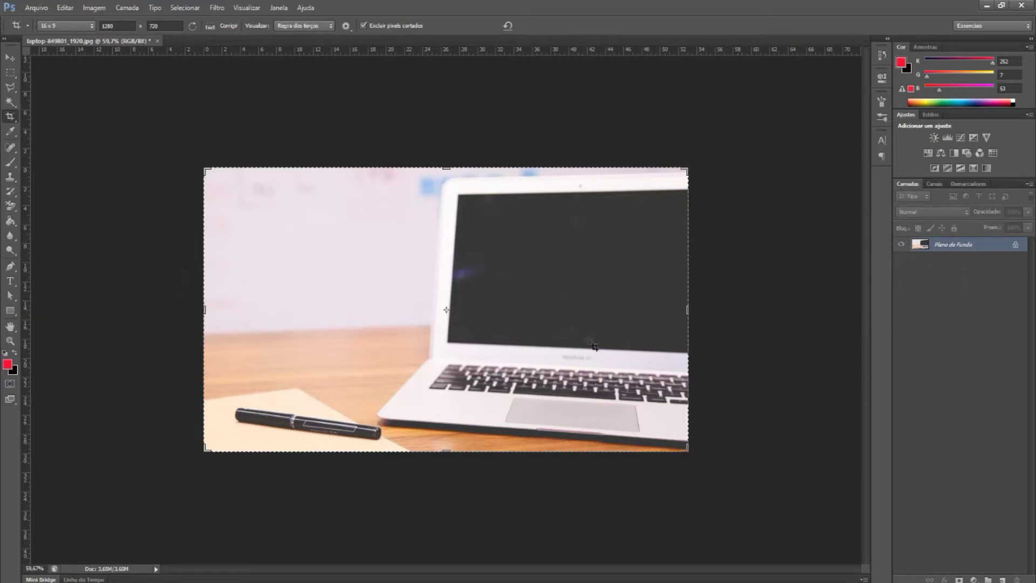
Duplicate the background layer as Camada 1 and hide the copy.
key(ctrl+j)
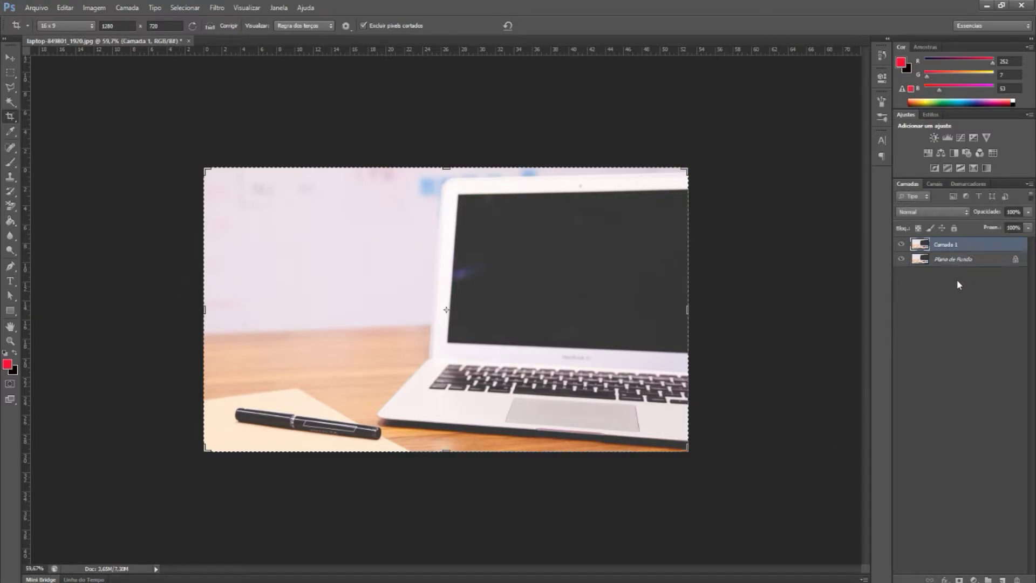
click(902, 244)
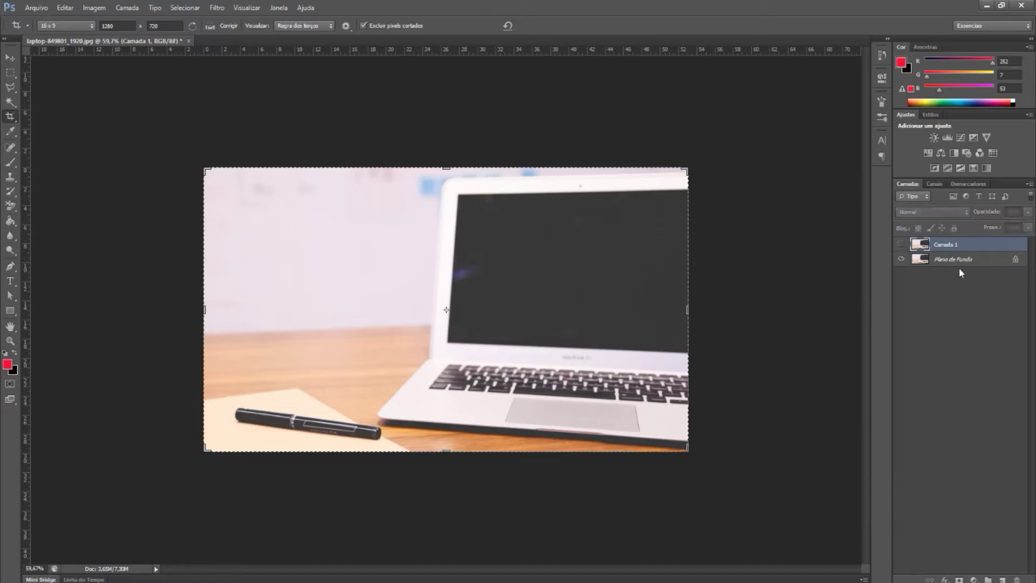
click(955, 259)
click(11, 280)
Commit the COMPUTADOR text and scale it up across the laptop screen.
click(236, 244)
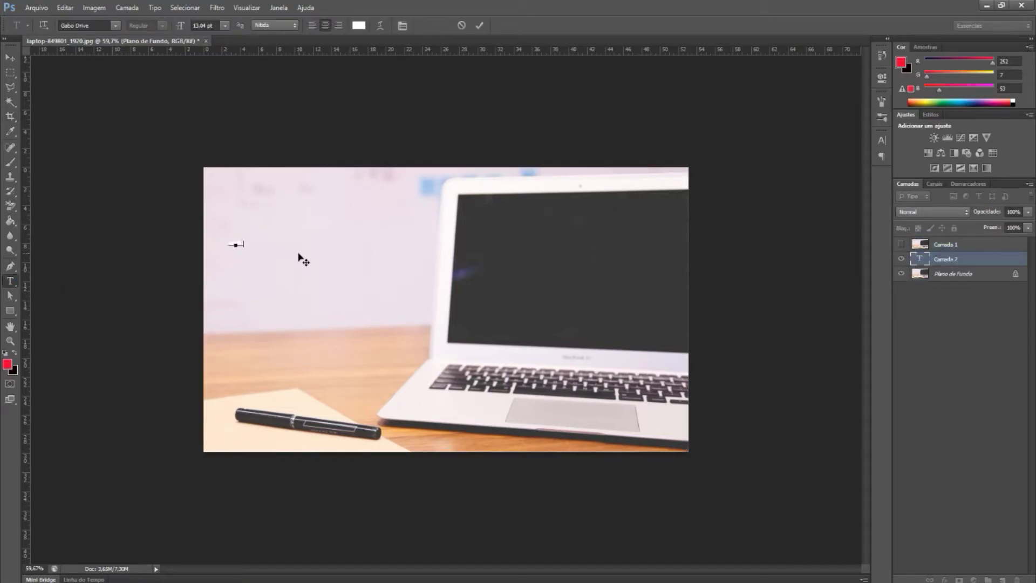
text(COMPUTADOR)
click(10, 57)
key(ctrl+t)
mouse_move(249, 248)
mouse_down()
mouse_move(349, 263)
mouse_move(655, 267)
mouse_up()
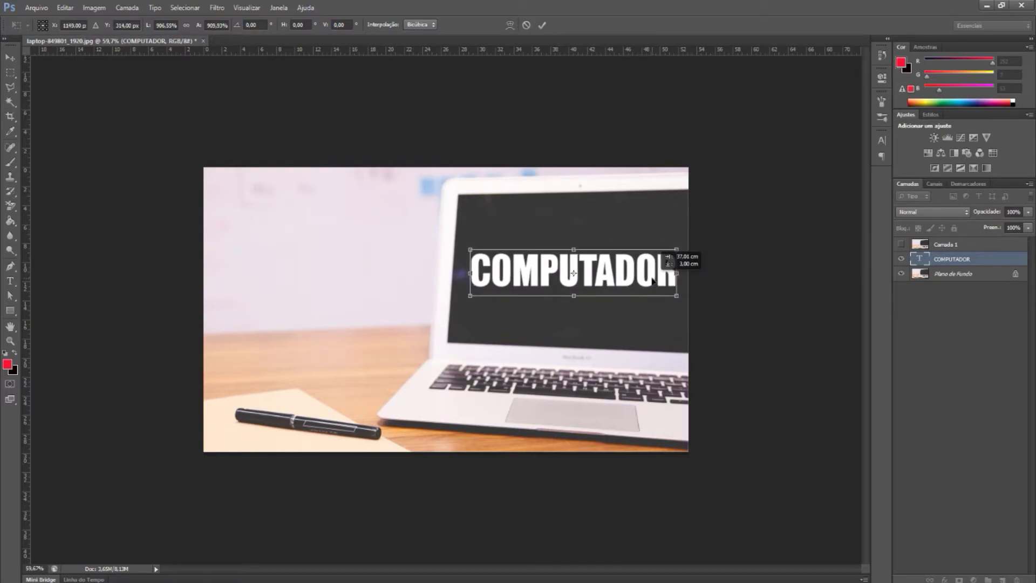
key(Return)
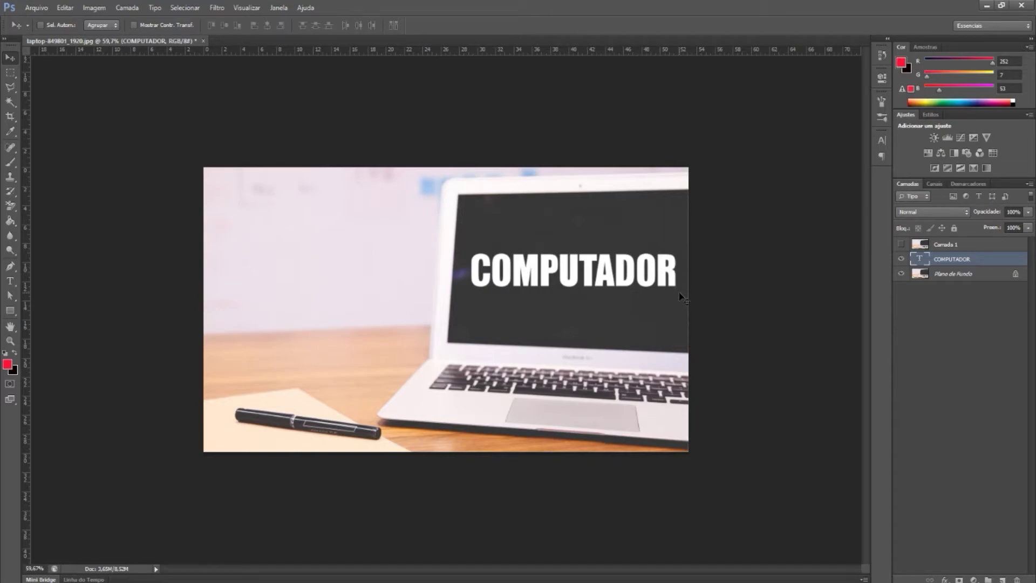
Save the image as laptop-849801_1920.psd in Photoshop format, accepting the format options.
click(37, 8)
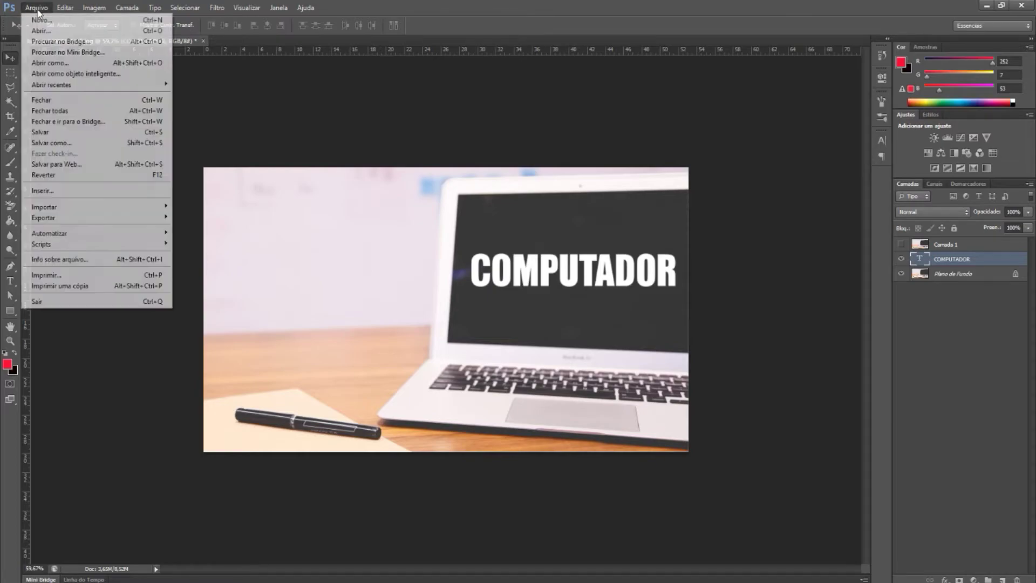
click(86, 144)
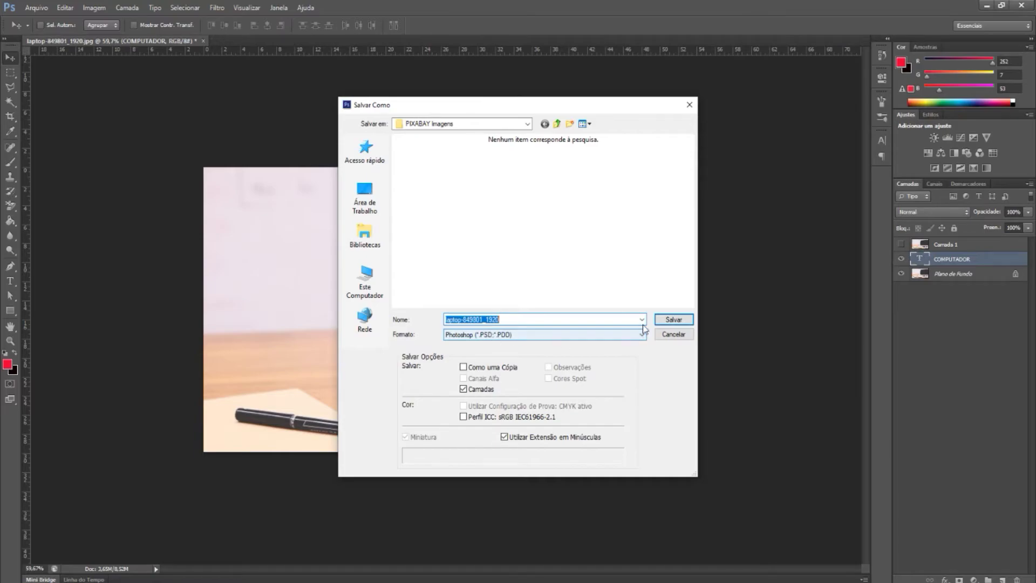
click(669, 319)
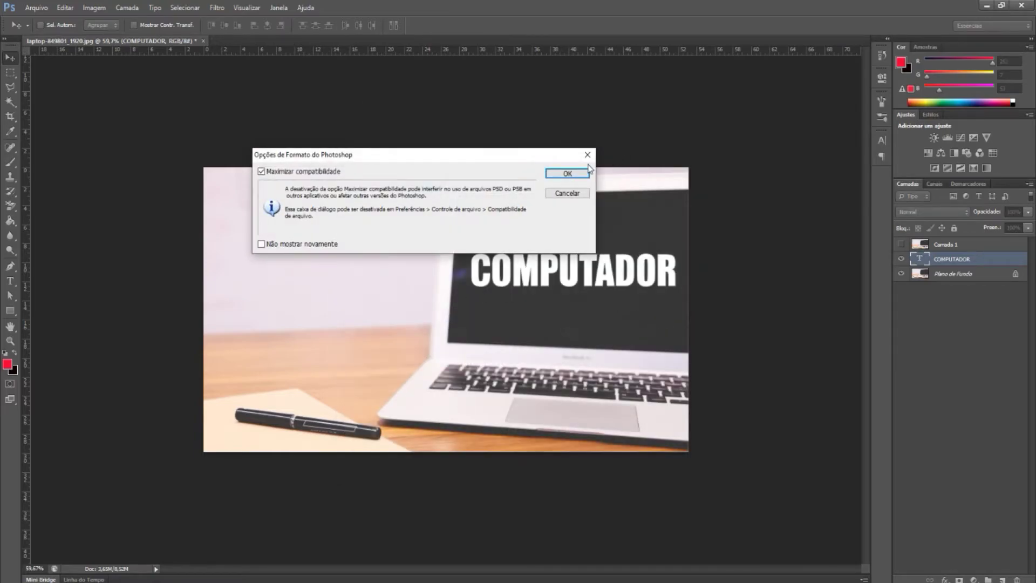
click(565, 173)
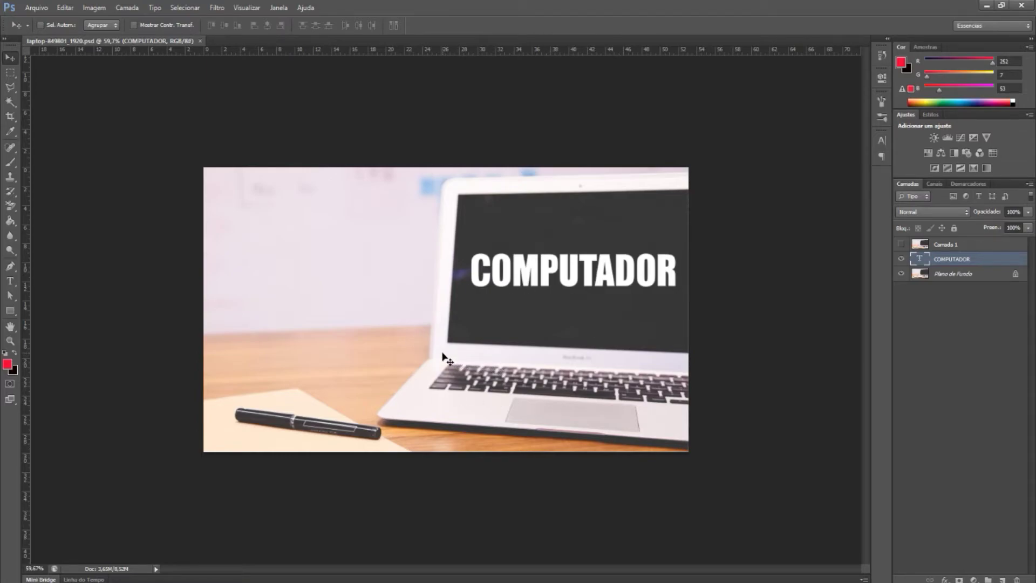
Save a PNG copy named laptop-849801_1920.png, accepting the PNG compression options.
click(36, 8)
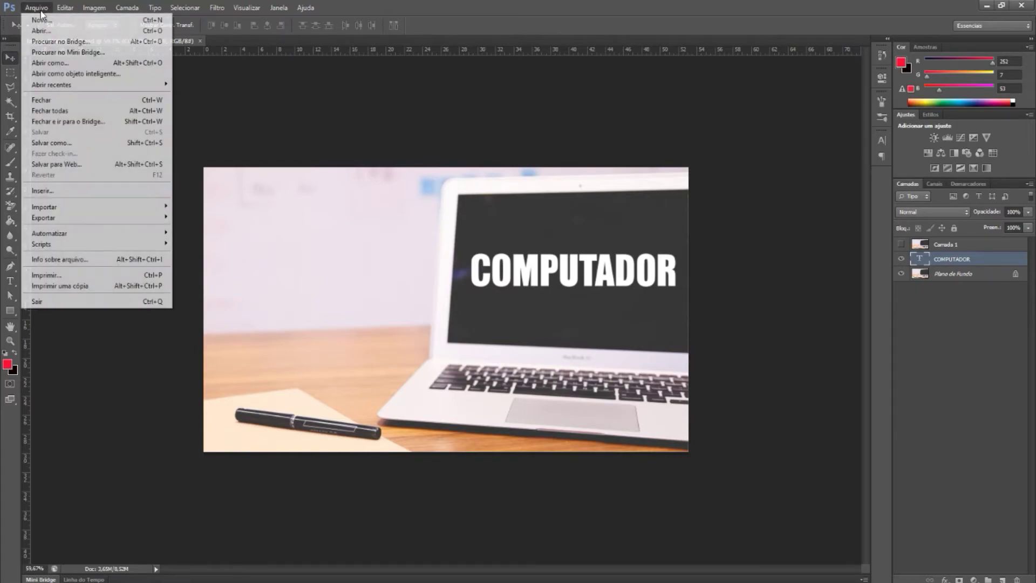
click(64, 144)
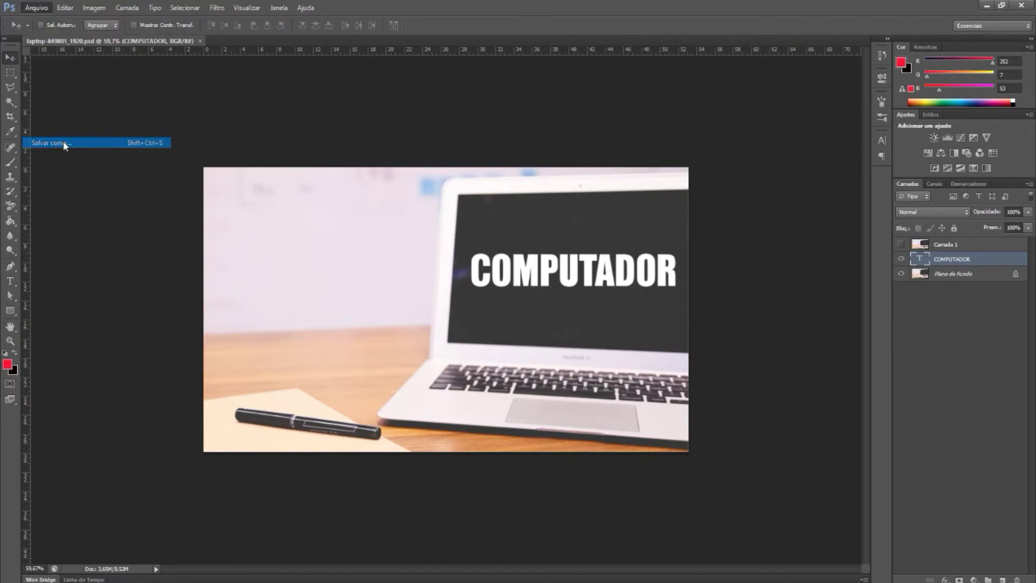
click(520, 333)
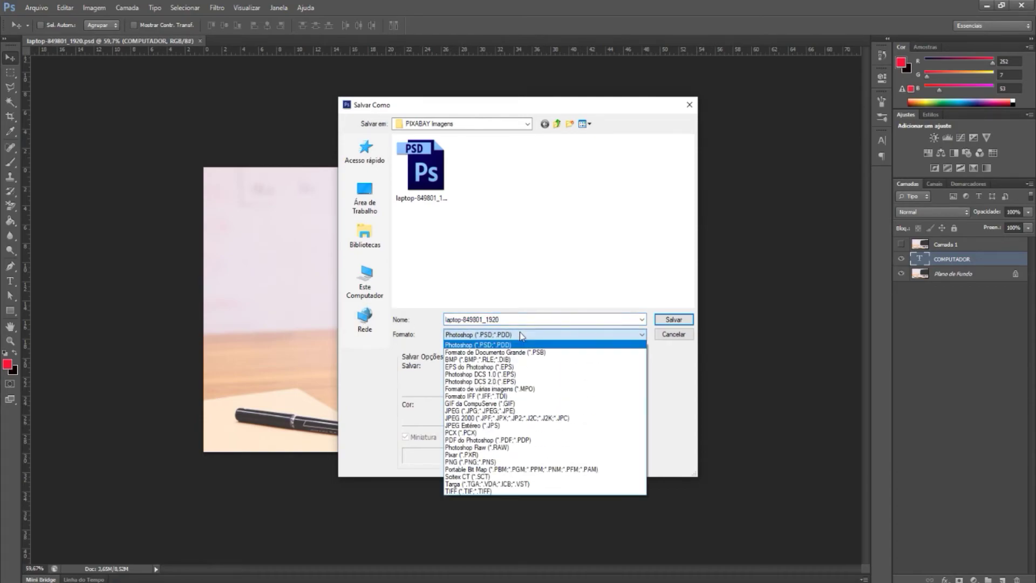
click(520, 332)
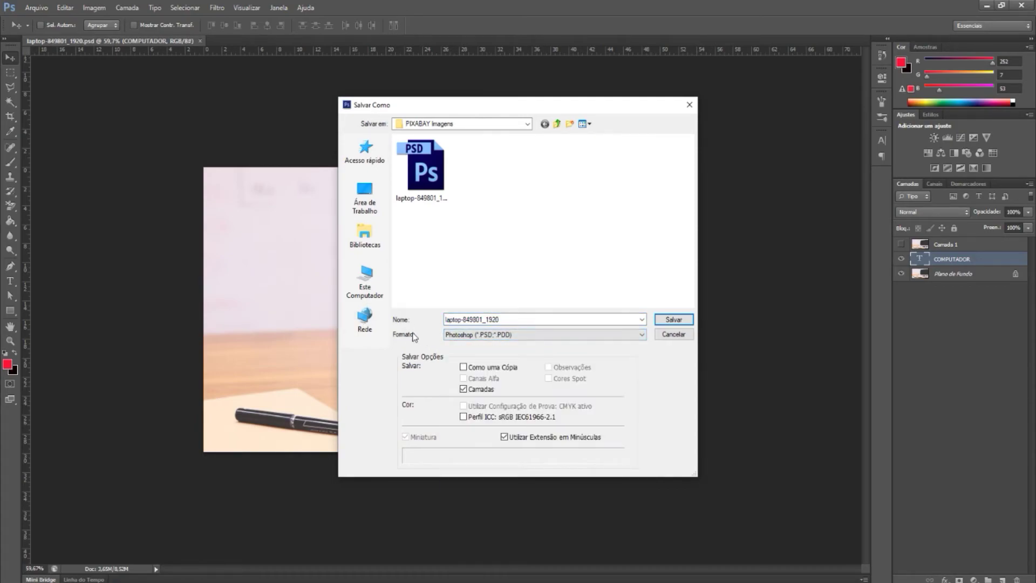
click(508, 335)
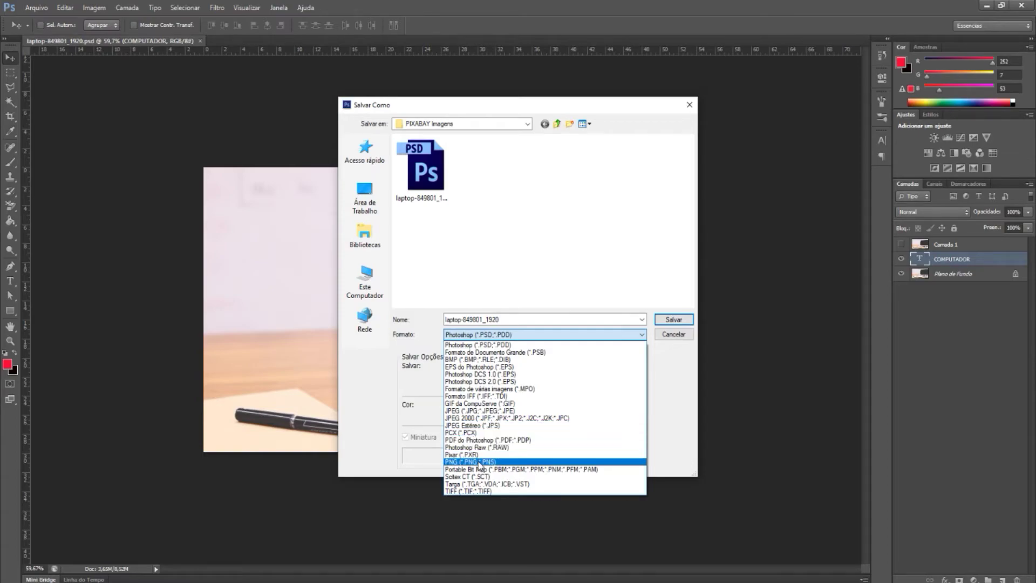
click(480, 463)
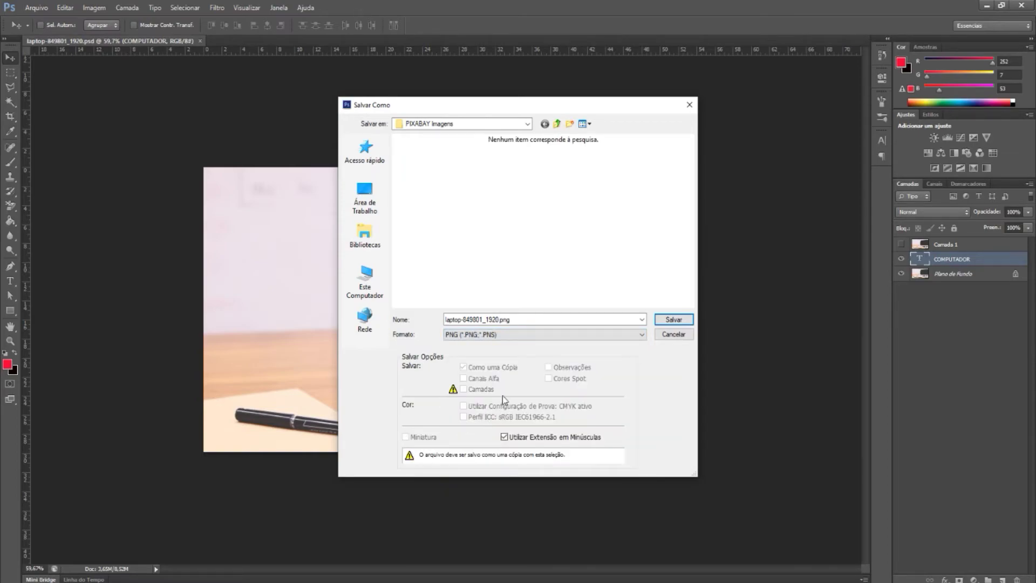
click(673, 321)
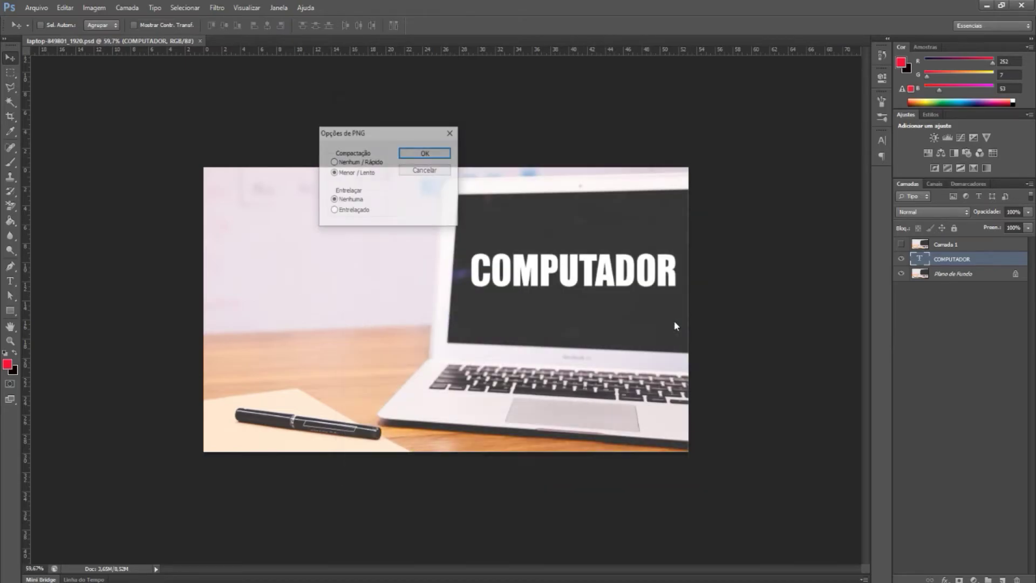
click(427, 153)
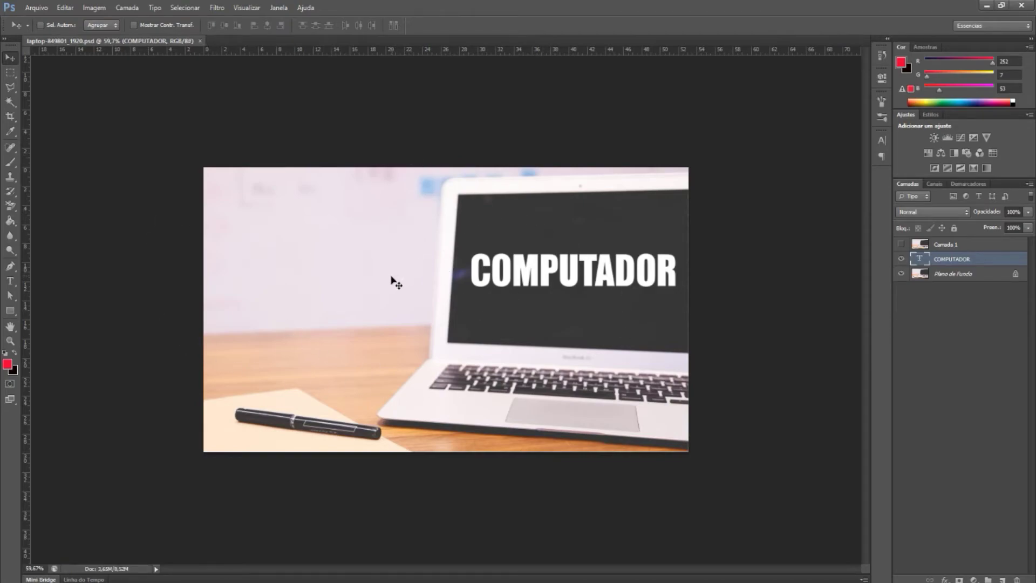
click(39, 9)
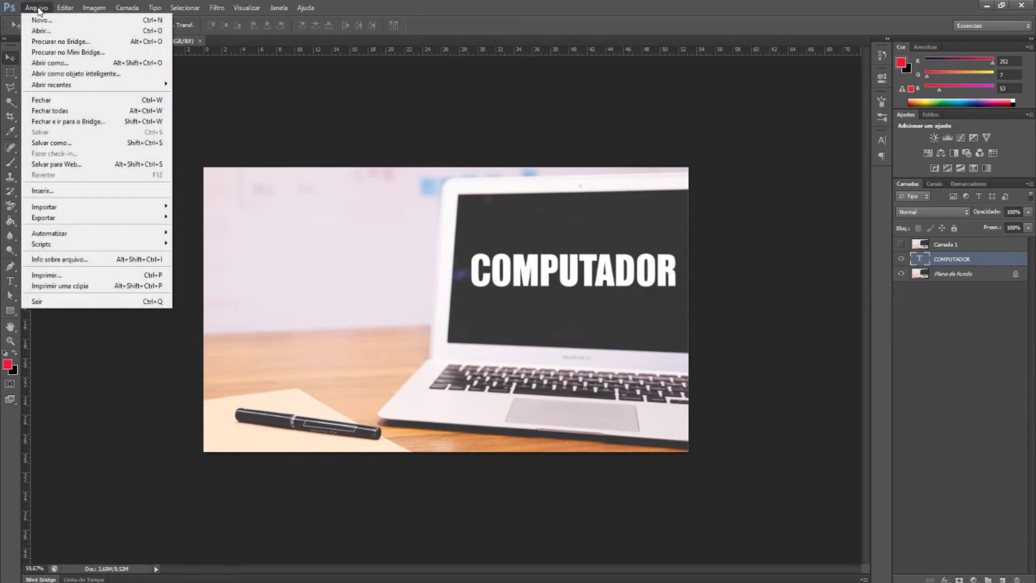
Export a quality-88 web JPEG, adding '1' to the name instead of overwriting the original.
click(70, 165)
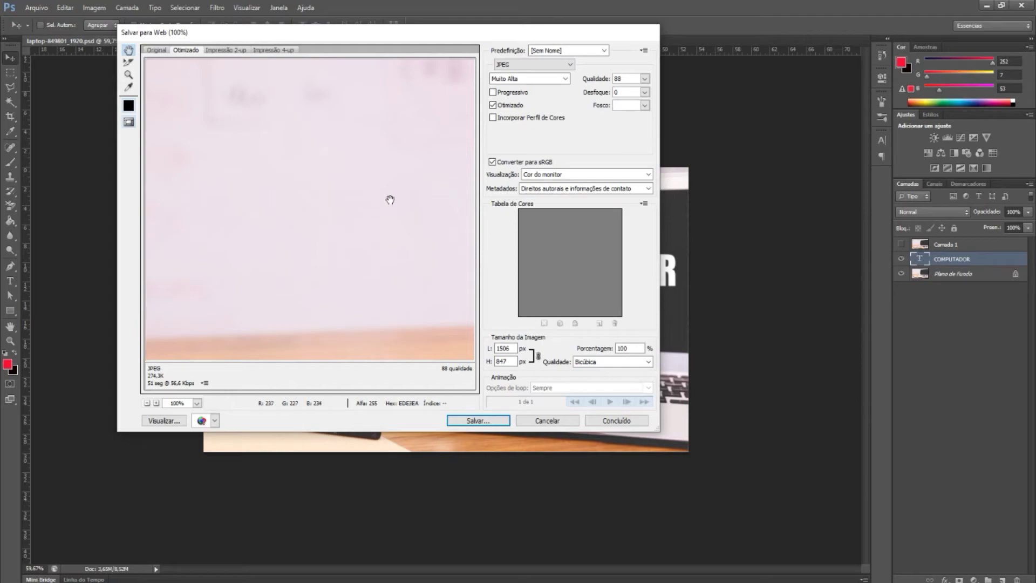
click(564, 65)
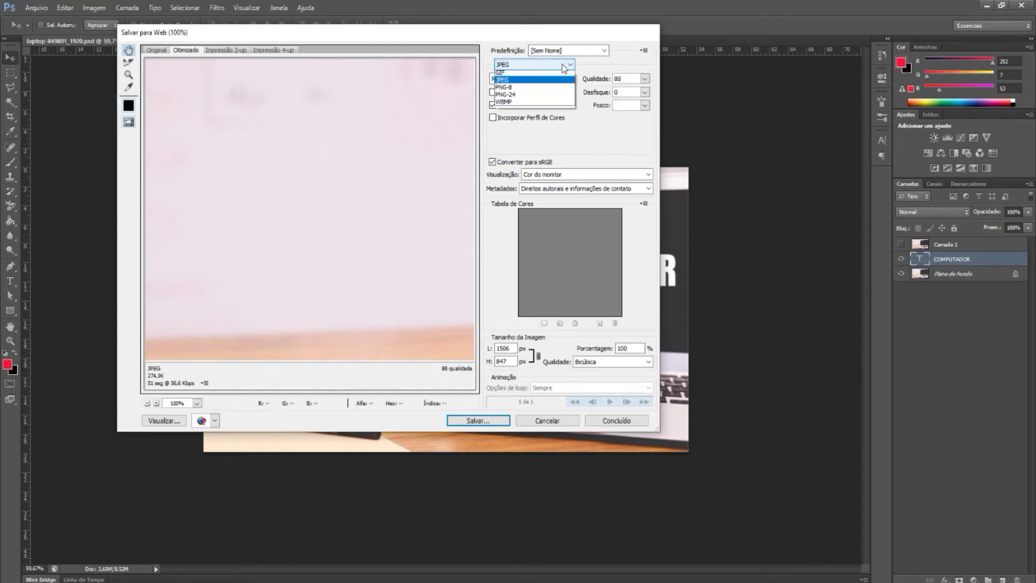
click(564, 65)
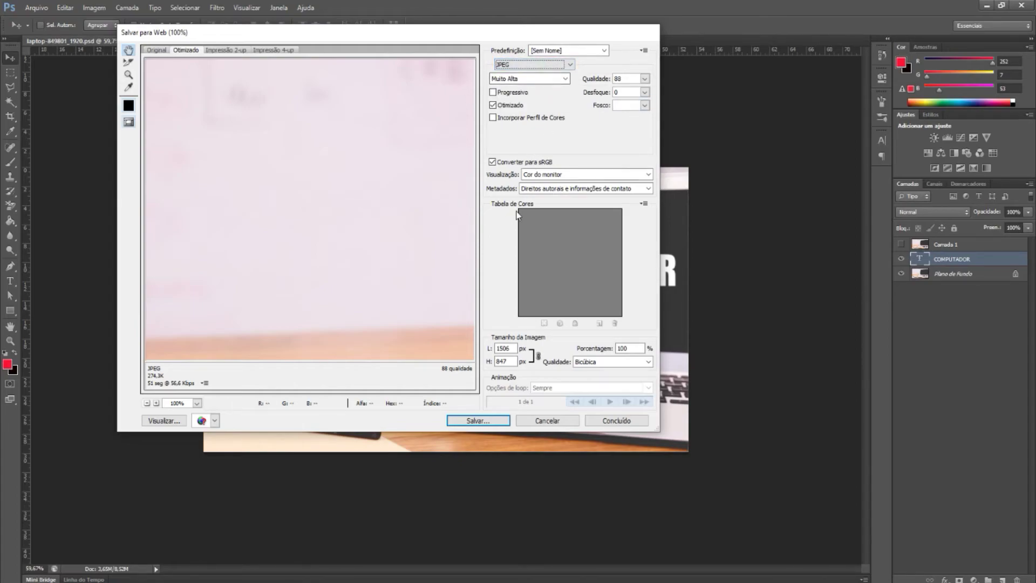
click(477, 420)
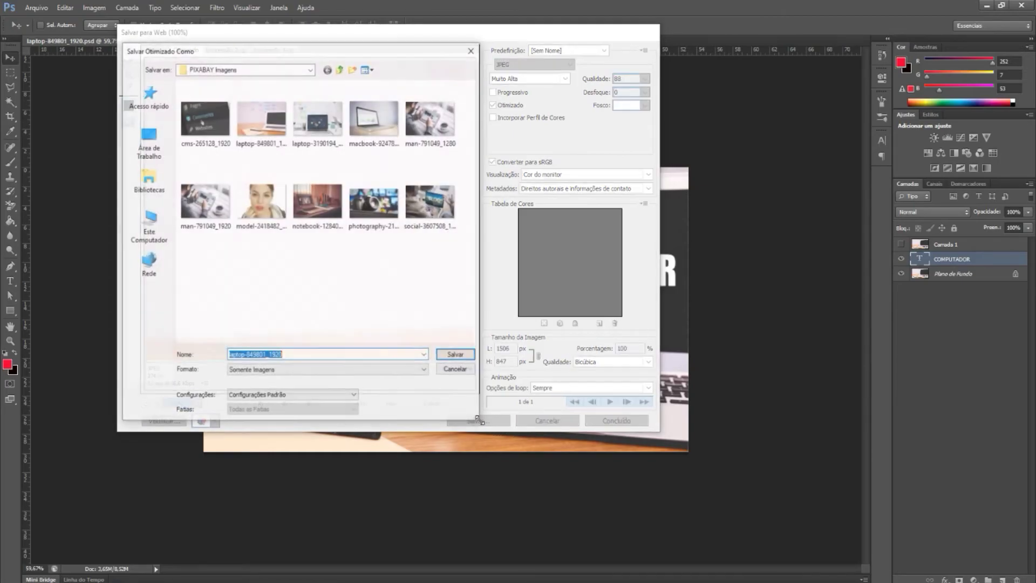
click(457, 355)
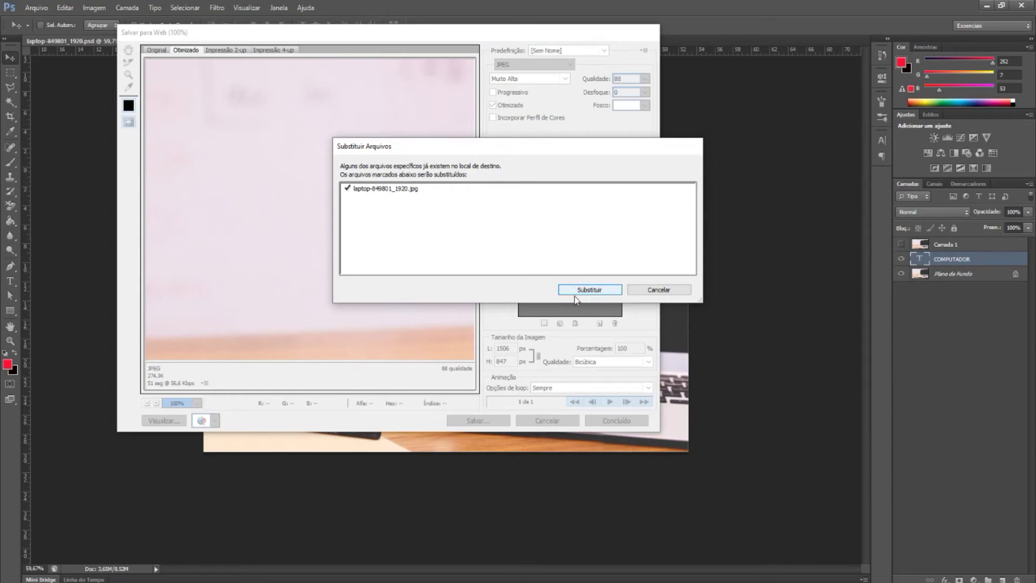
click(651, 291)
click(478, 421)
text(1_1920111)
click(472, 355)
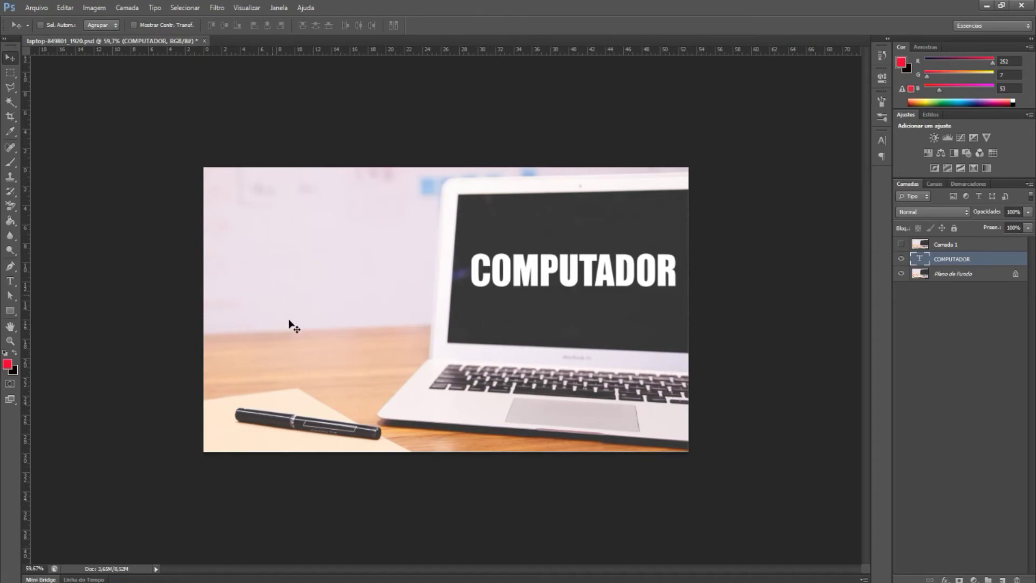
Close the laptop image without saving, then reopen laptop-849801_1920.psd via Arquivo > Abrir.
click(205, 41)
click(522, 225)
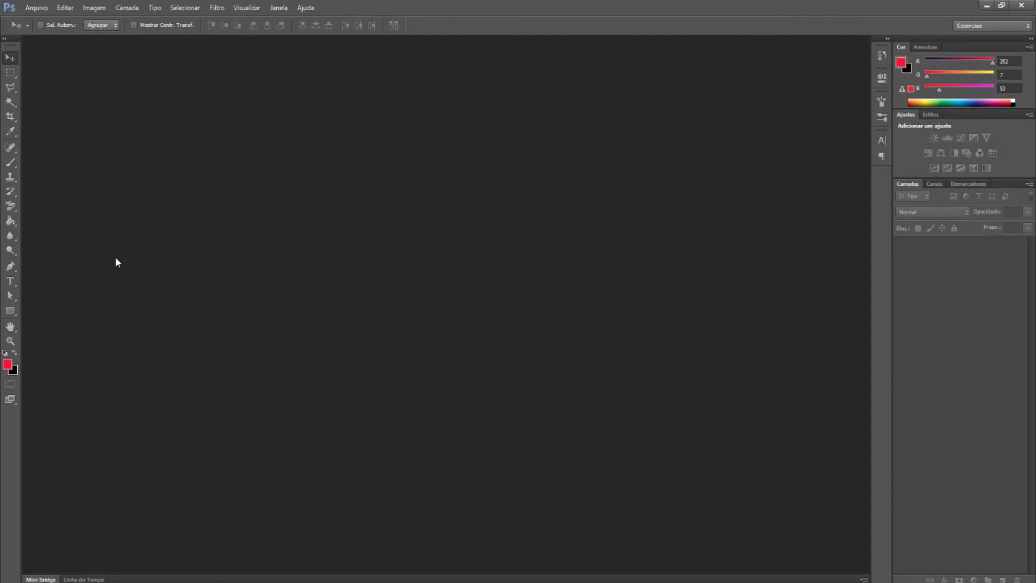
click(32, 12)
click(50, 31)
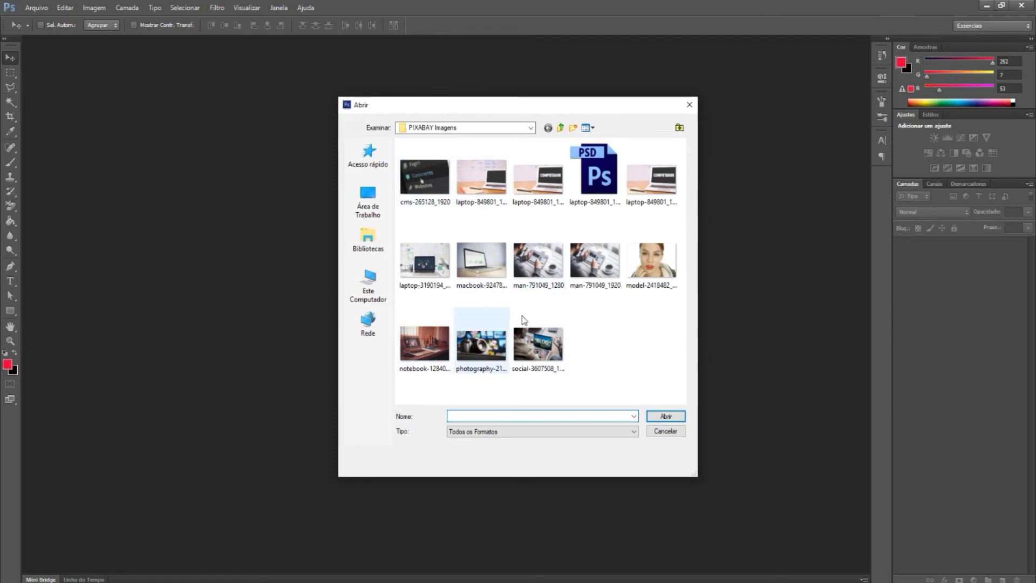
double_click(596, 177)
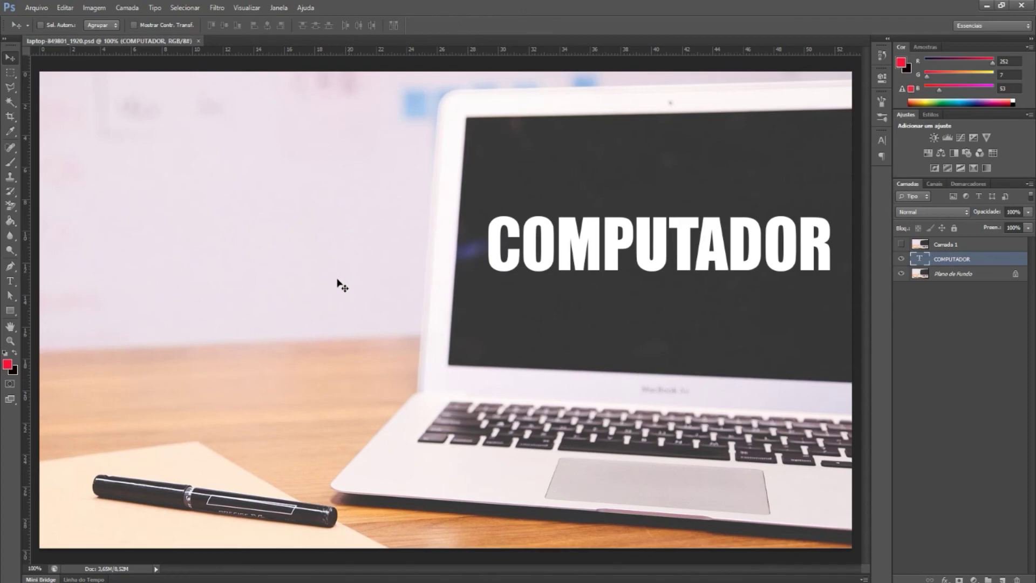
Close the PSD and reopen it from the PIXABAY Imagens folder in File Explorer.
click(198, 41)
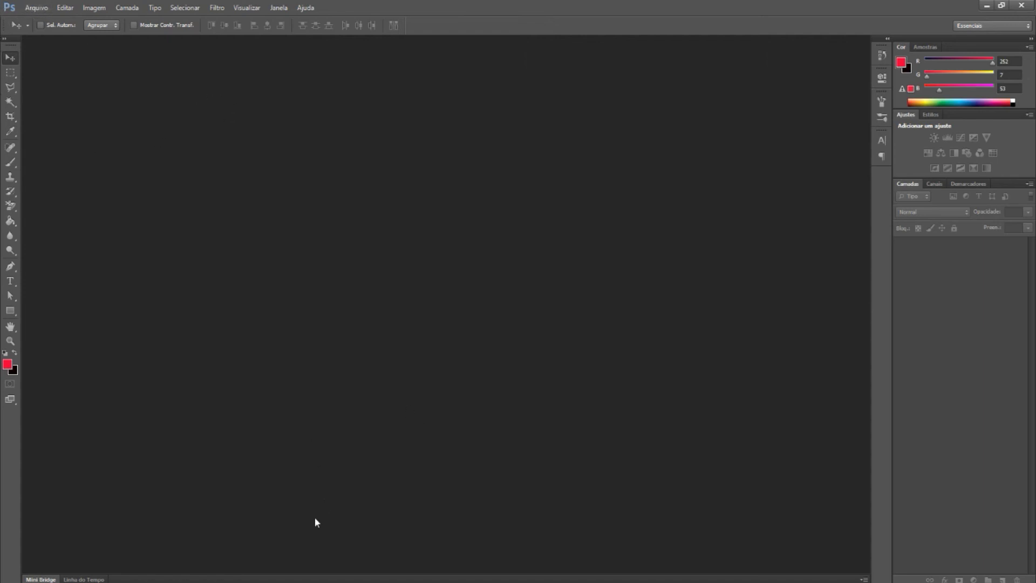
click(278, 545)
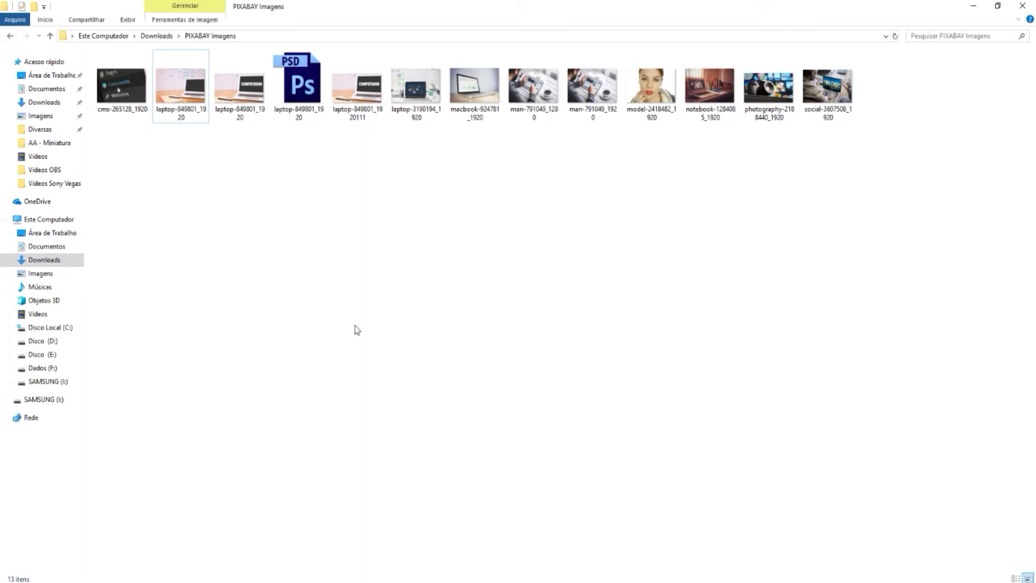
double_click(312, 89)
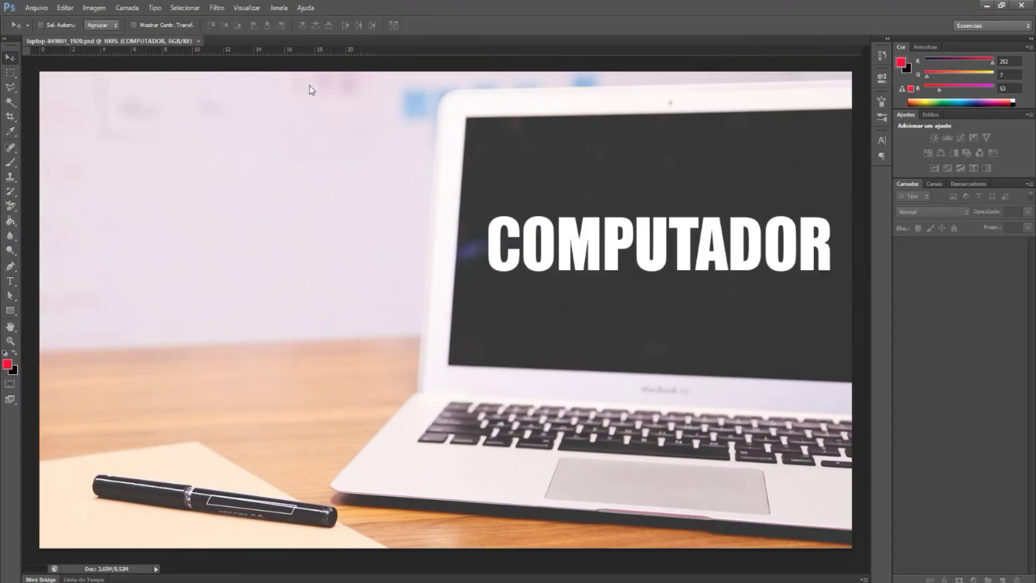